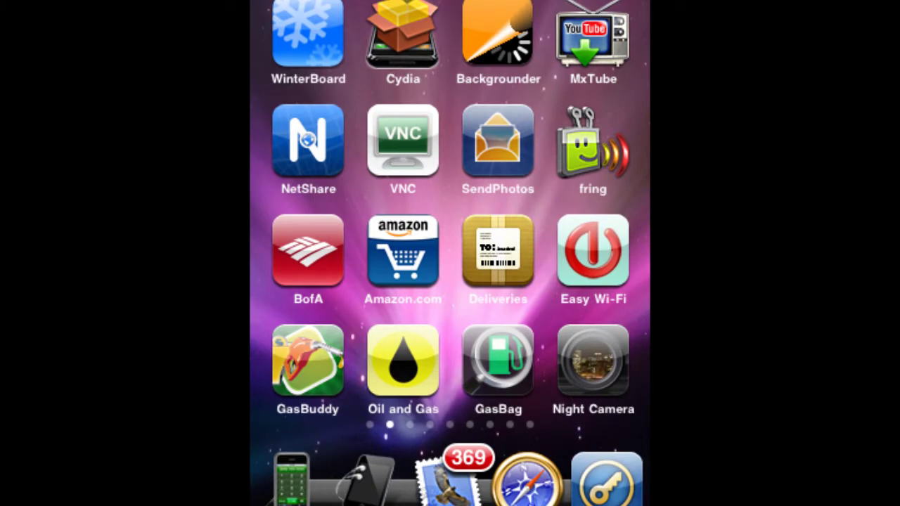
# Step: Launch SendPhotos and dismiss the Welcome! notice to reach the Mail Account list
pyautogui.click(508, 169)
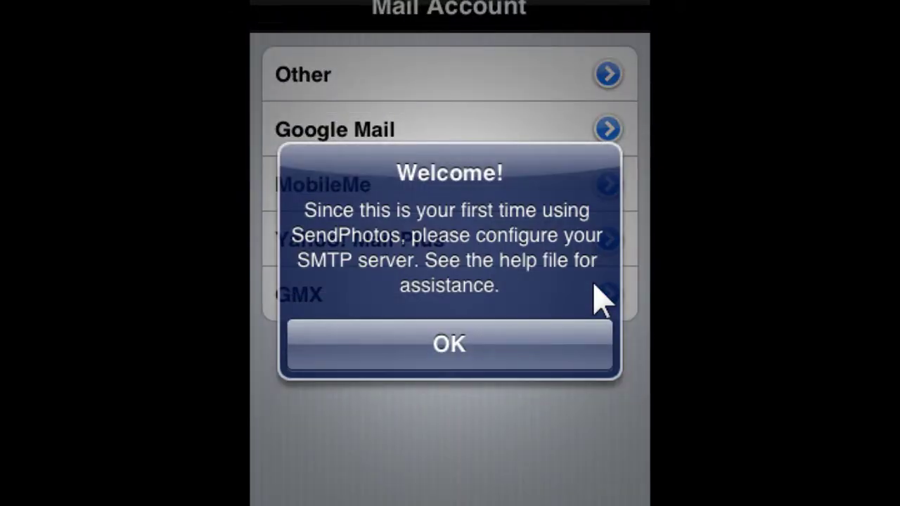
pyautogui.press('Return')
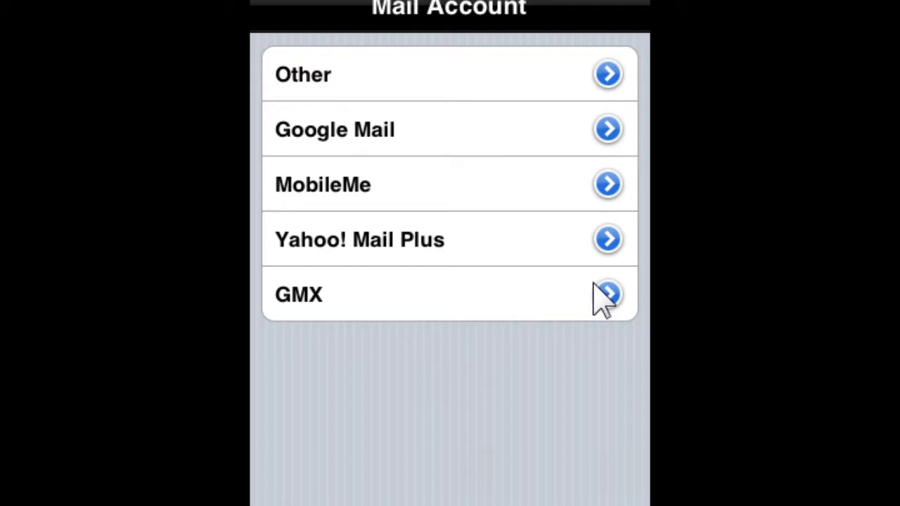
# Step: Set up Google Mail with the account credentials, change SMTP port 587 to 465, verify and save
pyautogui.click(604, 295)
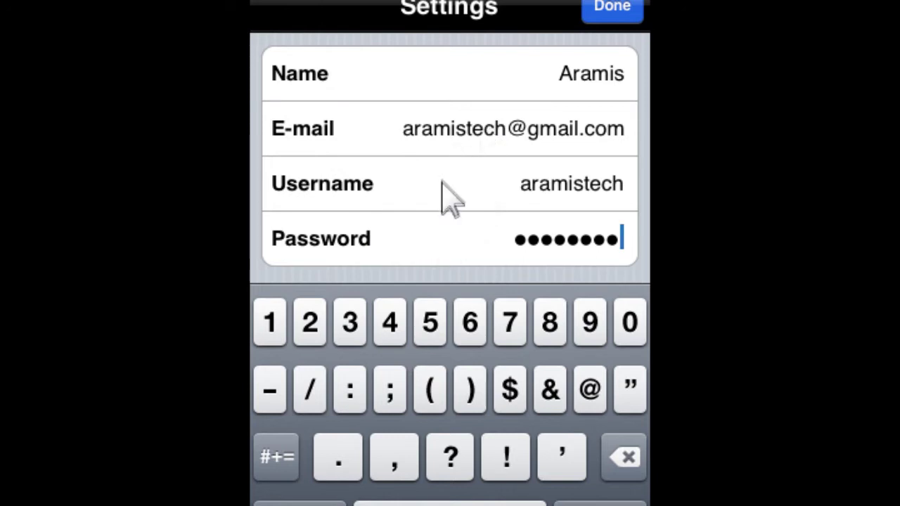
pyautogui.press('Return')
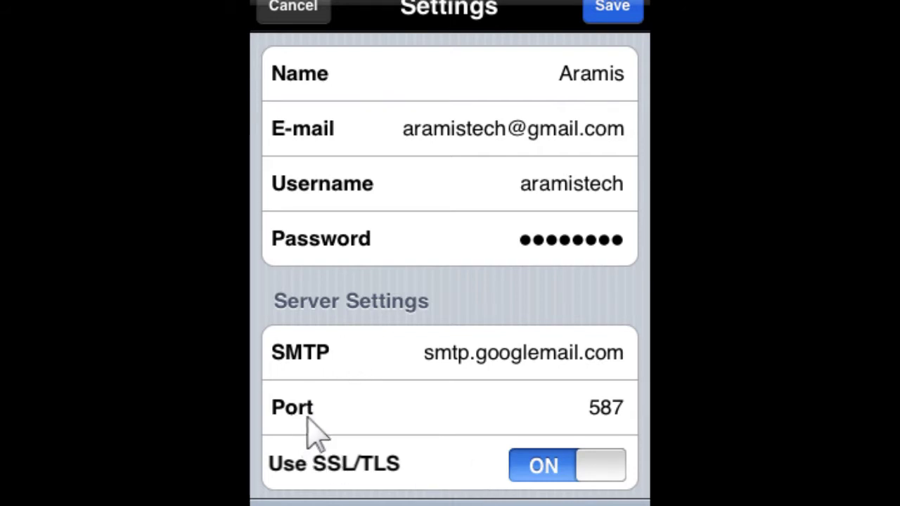
pyautogui.click(603, 422)
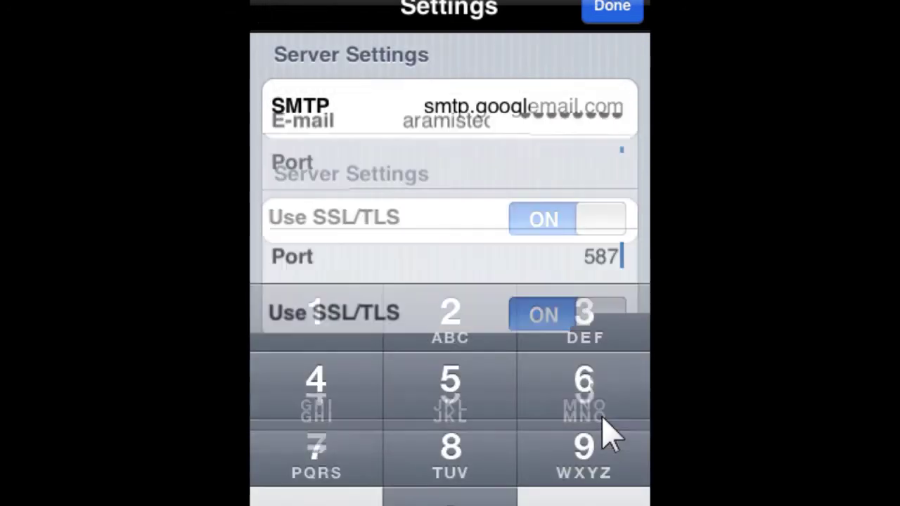
pyautogui.press('BackSpace')
pyautogui.press('BackSpace')
pyautogui.press('BackSpace')
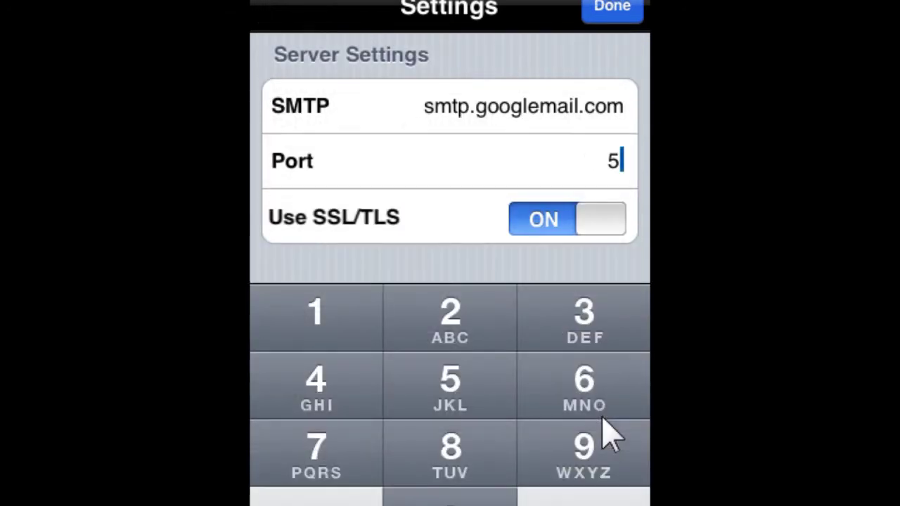
pyautogui.write('465')
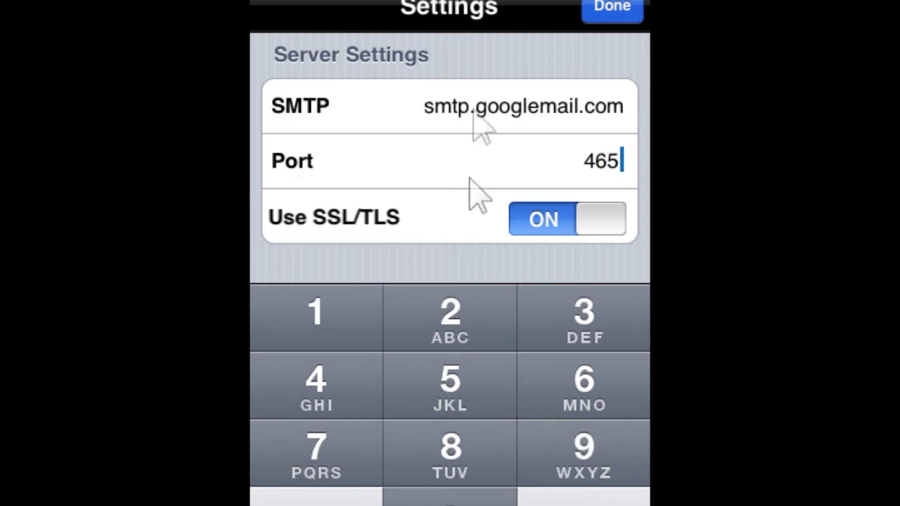
pyautogui.press('Return')
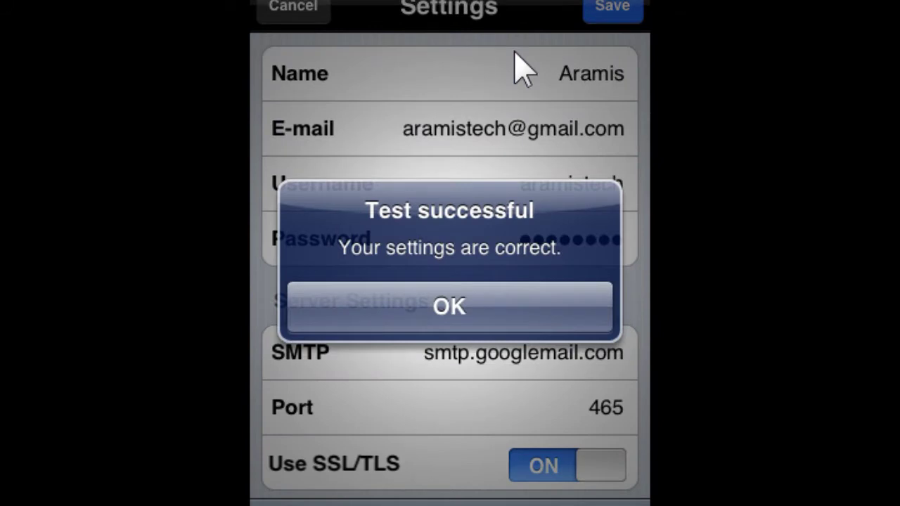
pyautogui.press('Return')
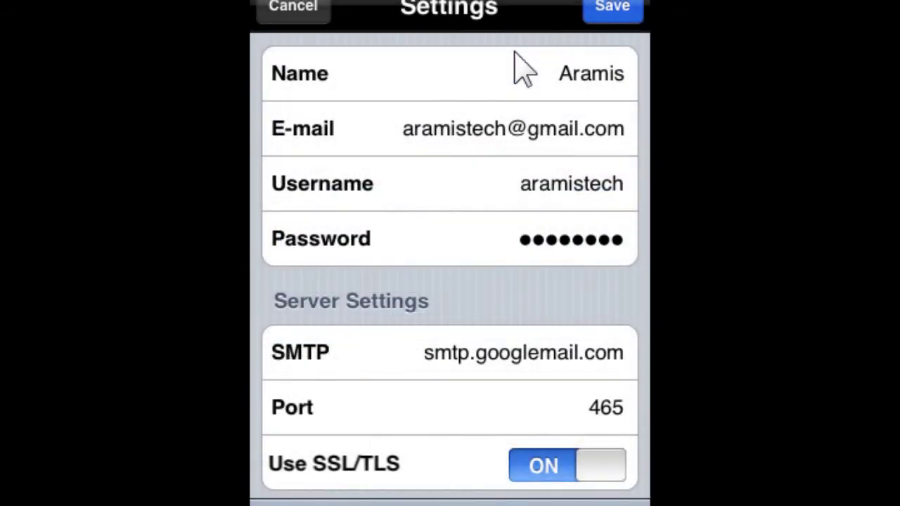
pyautogui.press('Return')
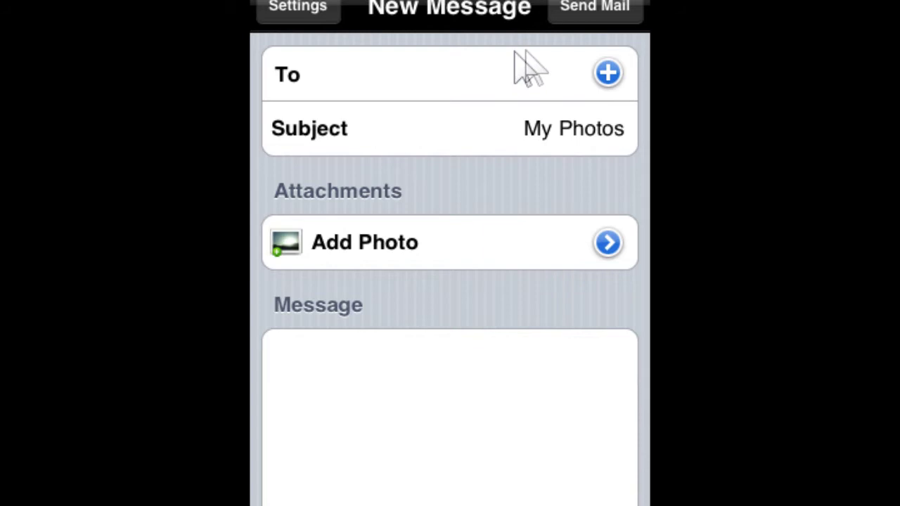
# Step: Add the recipient's e-mail address to the To field, correcting typos along the way
pyautogui.click(603, 83)
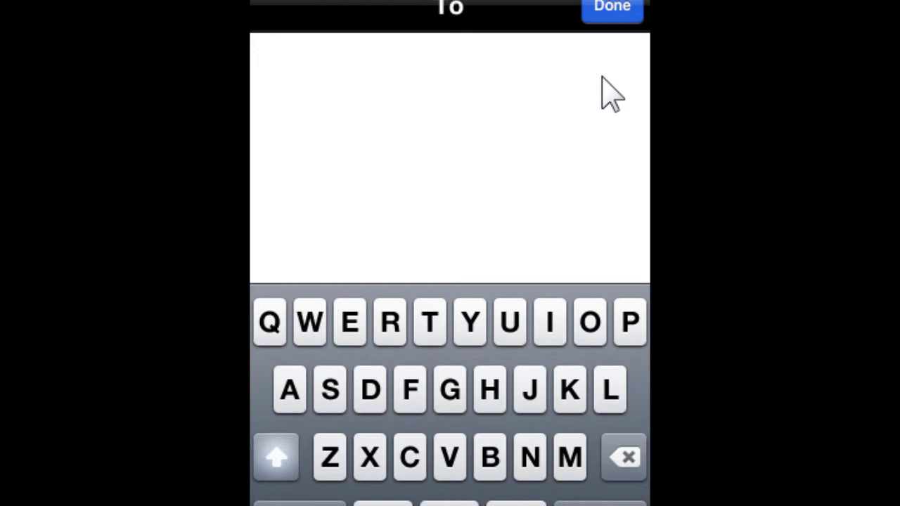
pyautogui.write('Af')
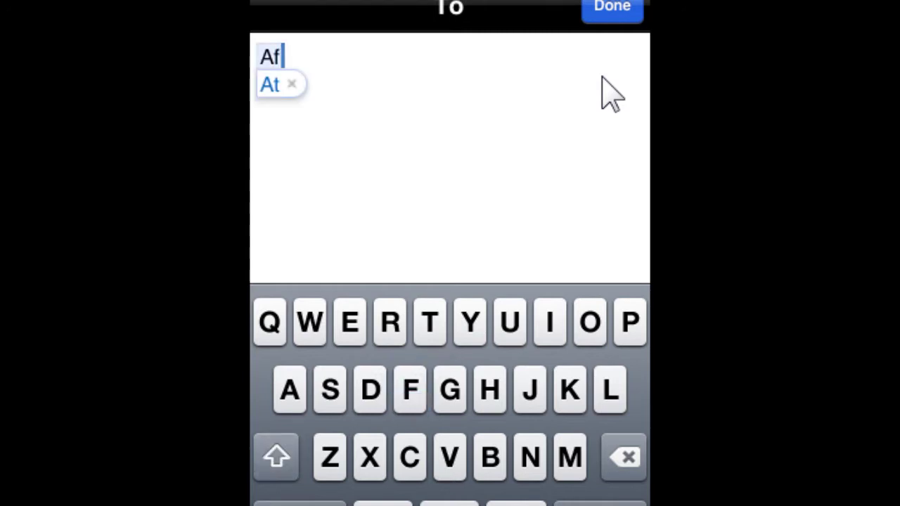
pyautogui.write('@')
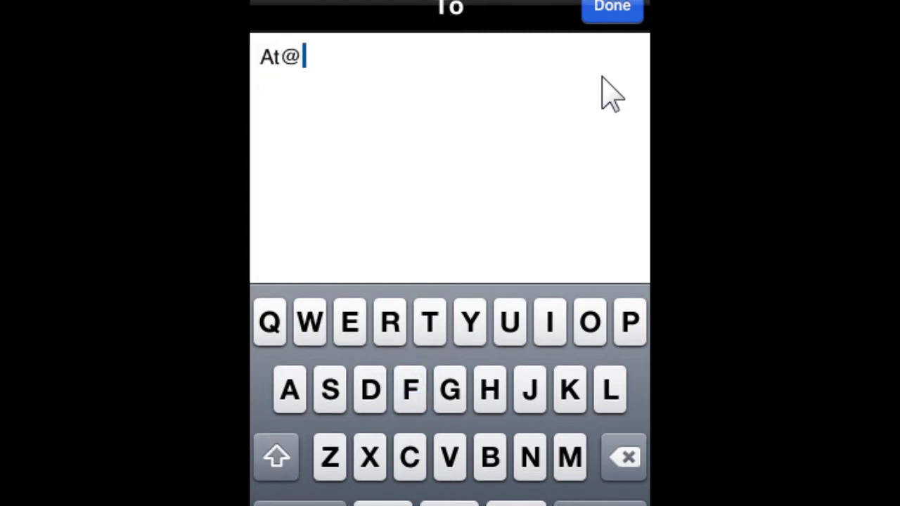
pyautogui.press('BackSpace')
pyautogui.press('BackSpace')
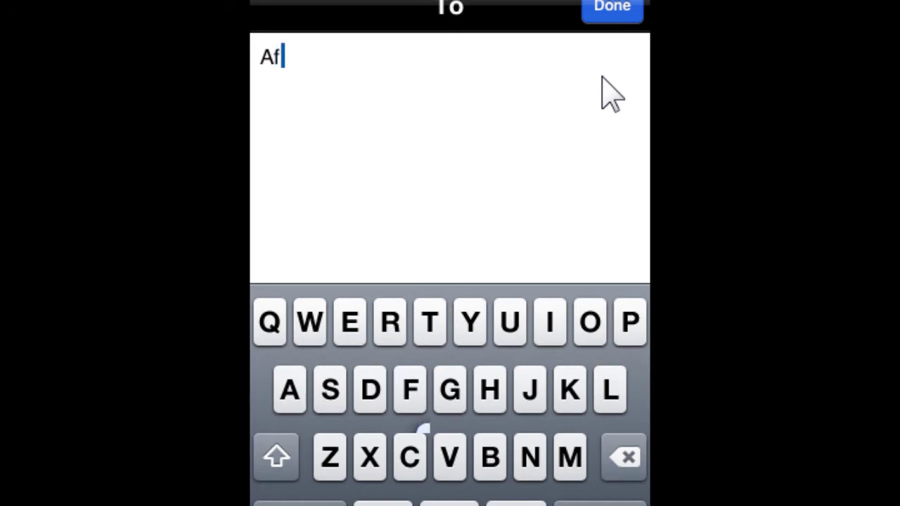
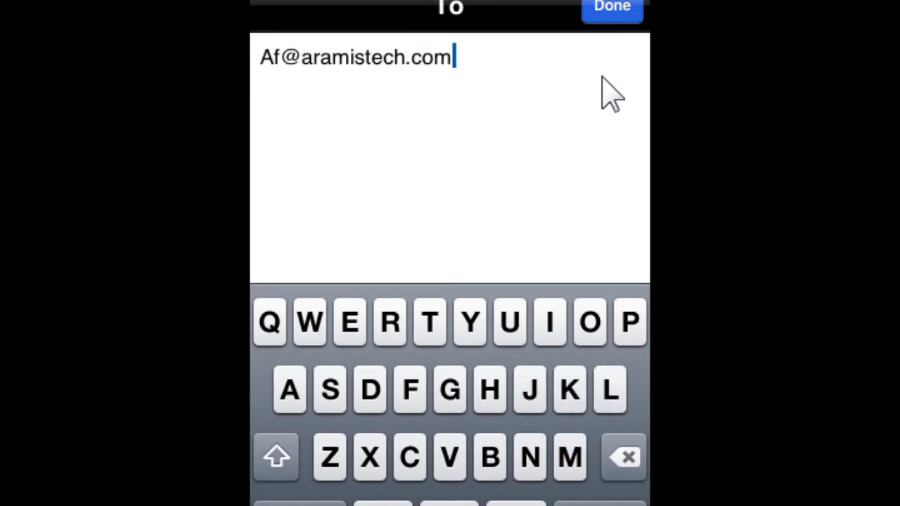
pyautogui.press('Return')
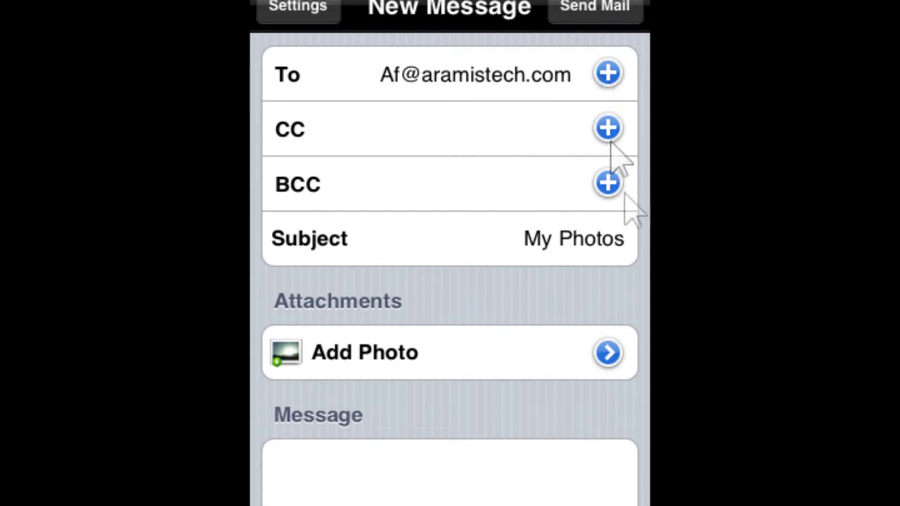
# Step: Attach photo1.jpg from the Photo Albums to the new message
pyautogui.click(531, 246)
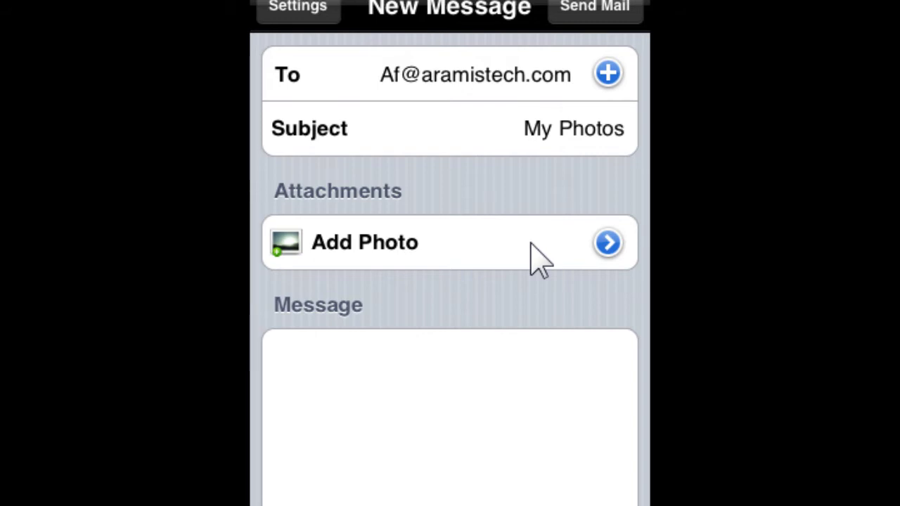
pyautogui.click(532, 246)
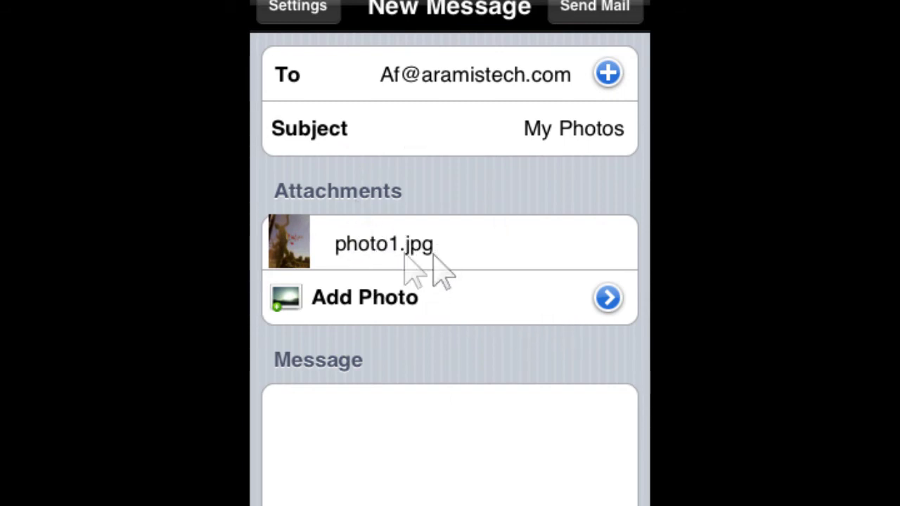
# Step: Send the message with photo1.jpg attached via Send Mail
pyautogui.click(579, 18)
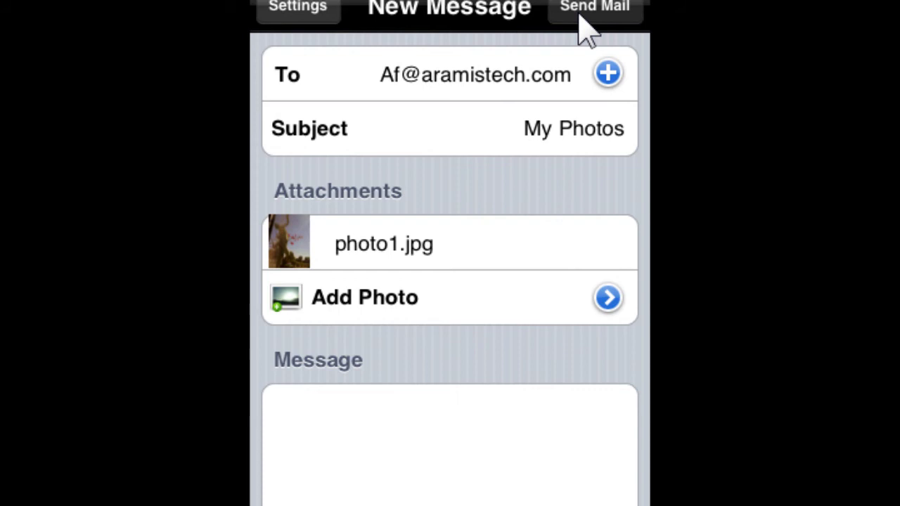